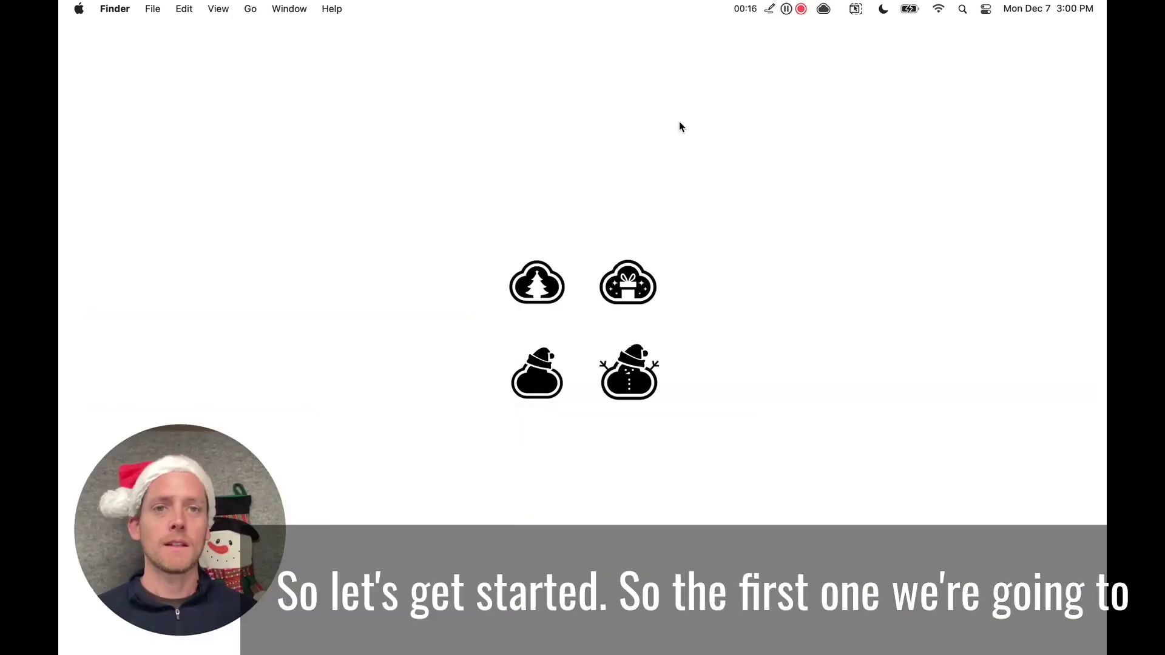
# Capture a screenshot of the four holiday logos and open the uploaded image in the annotation editor.
pyautogui.click(824, 10)
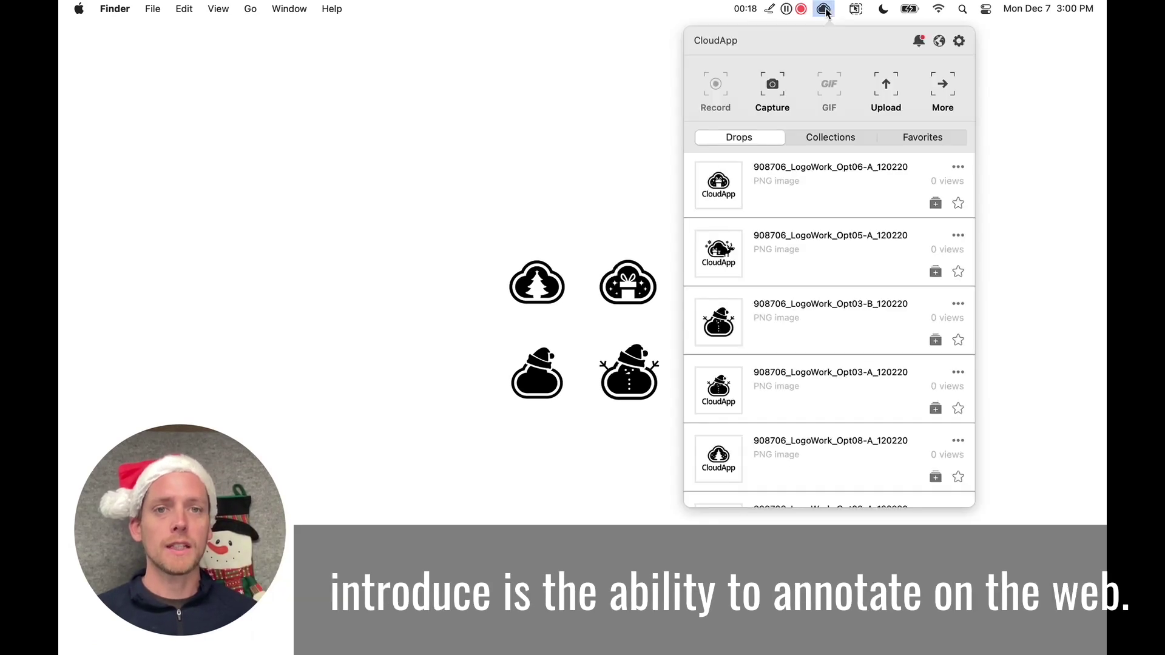
pyautogui.click(772, 88)
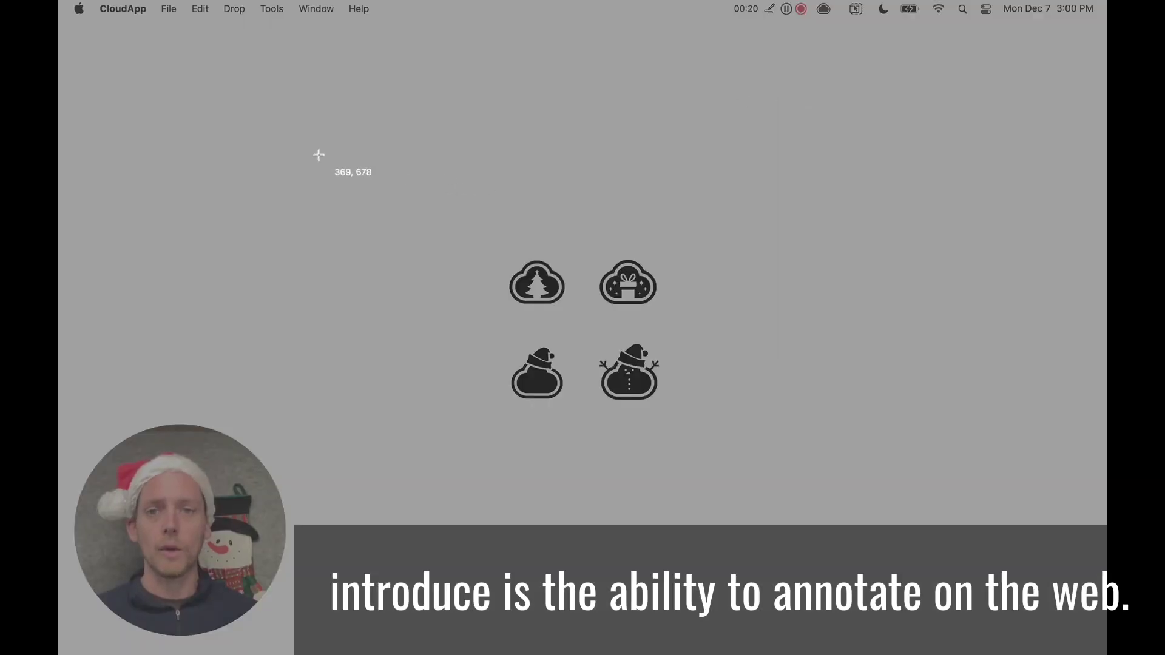
pyautogui.moveTo(316, 151); pyautogui.dragTo(823, 489)
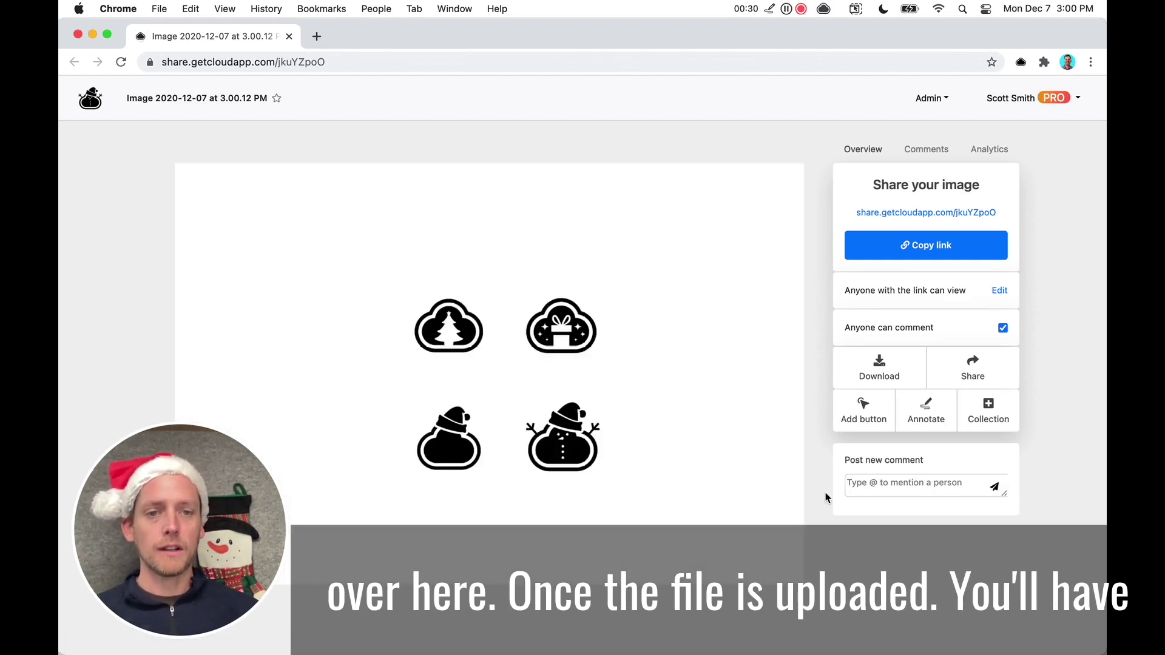
pyautogui.click(929, 412)
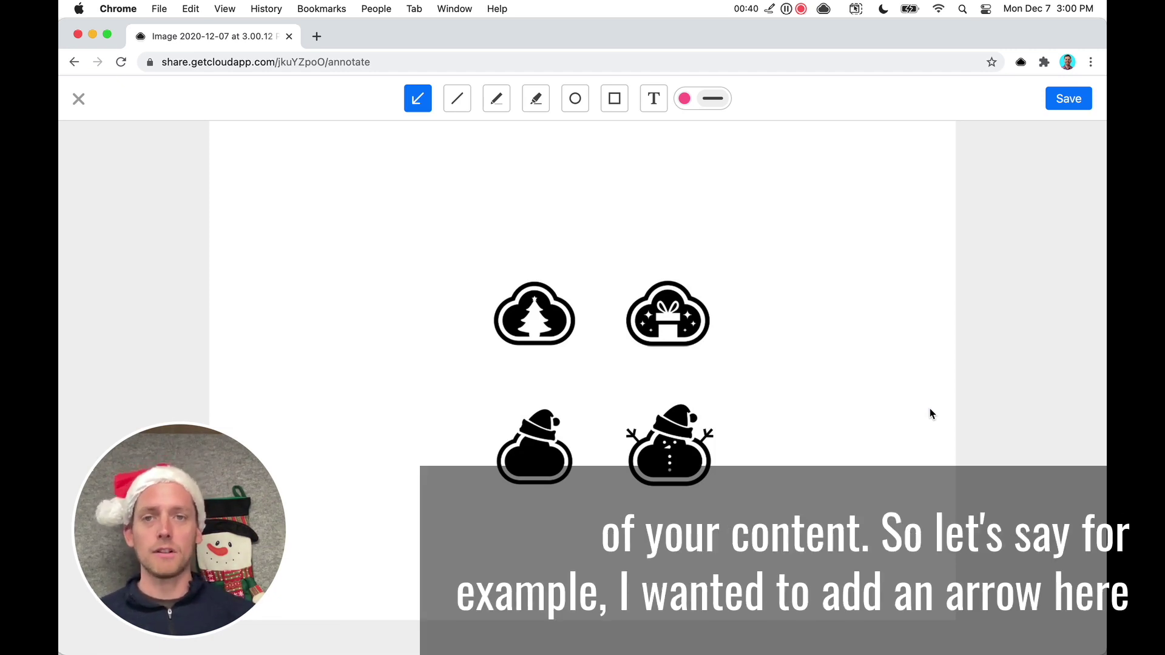
# Point a pink arrow at the tree, add the note 'Lets make this tree just a little bit bigger!' above it, and save.
pyautogui.moveTo(308, 171)
pyautogui.mouseDown()
pyautogui.moveTo(421, 271)
pyautogui.moveTo(479, 288)
pyautogui.mouseUp()
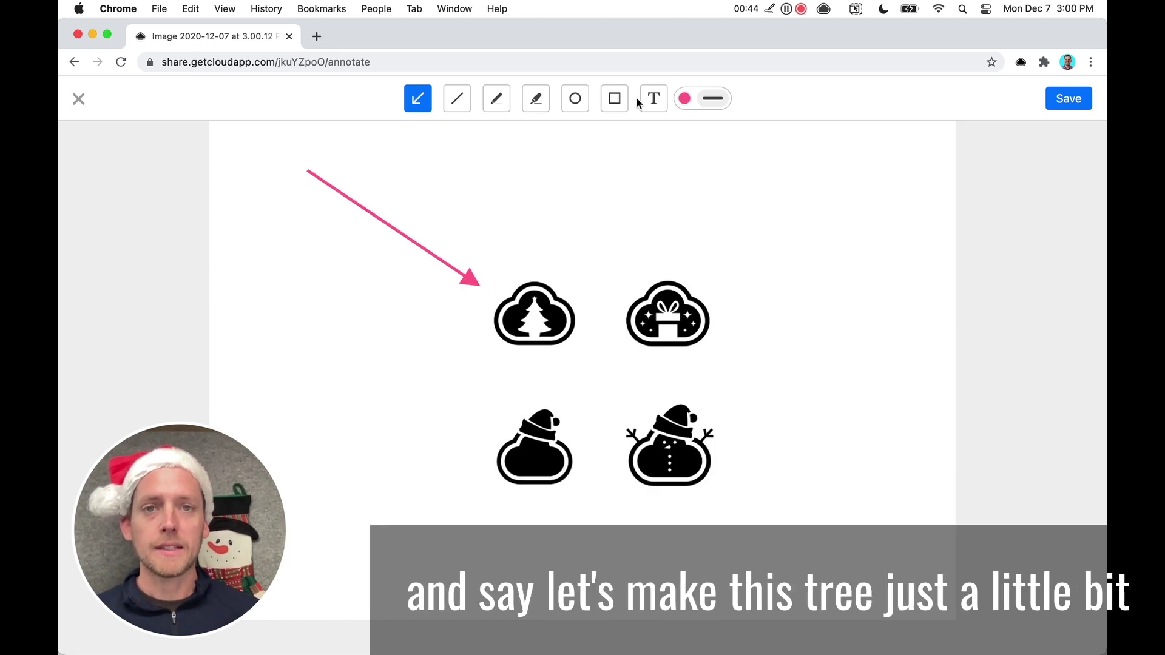
pyautogui.click(651, 101)
pyautogui.write('Let')
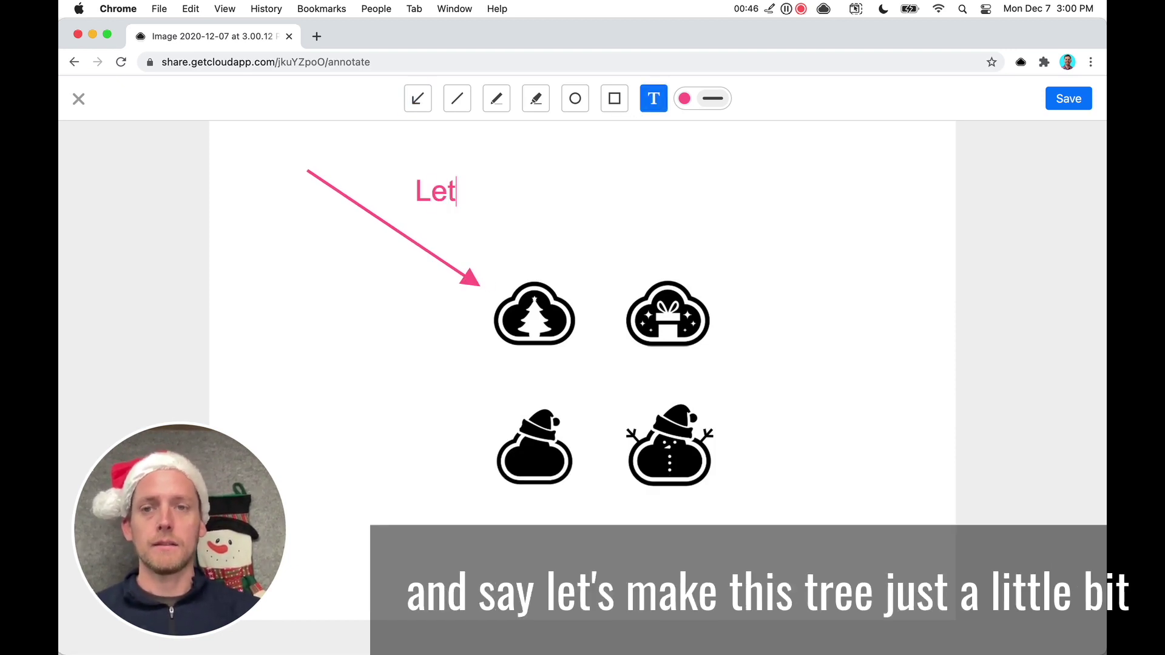
pyautogui.write('s make this tree just a')
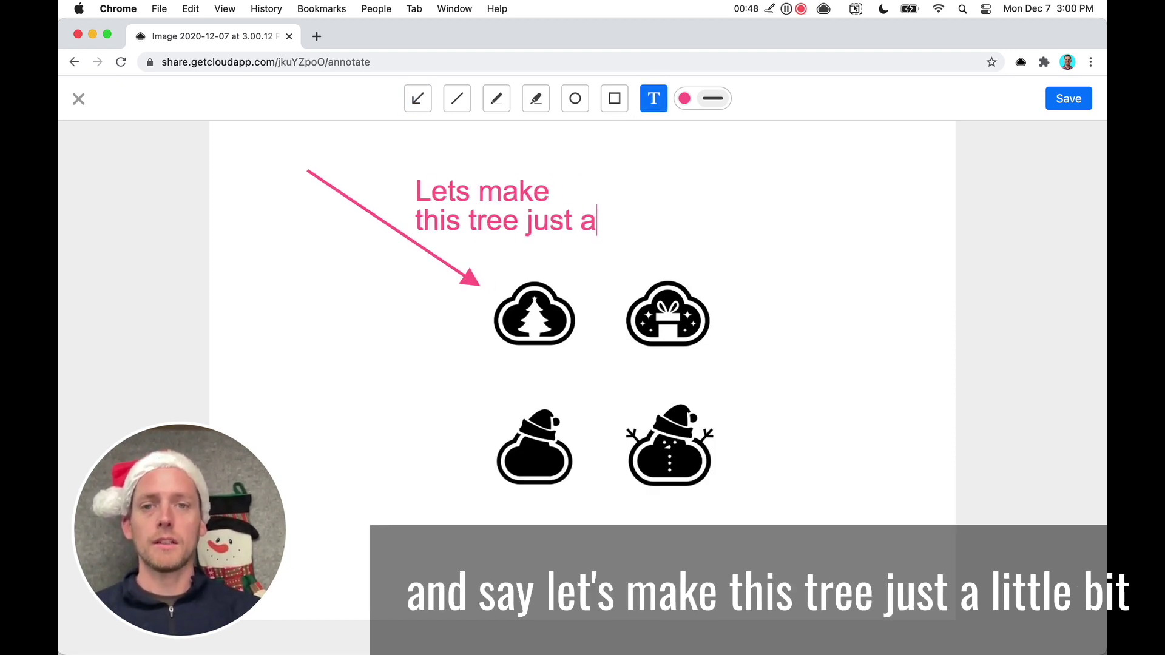
pyautogui.write(' little bit bigger!')
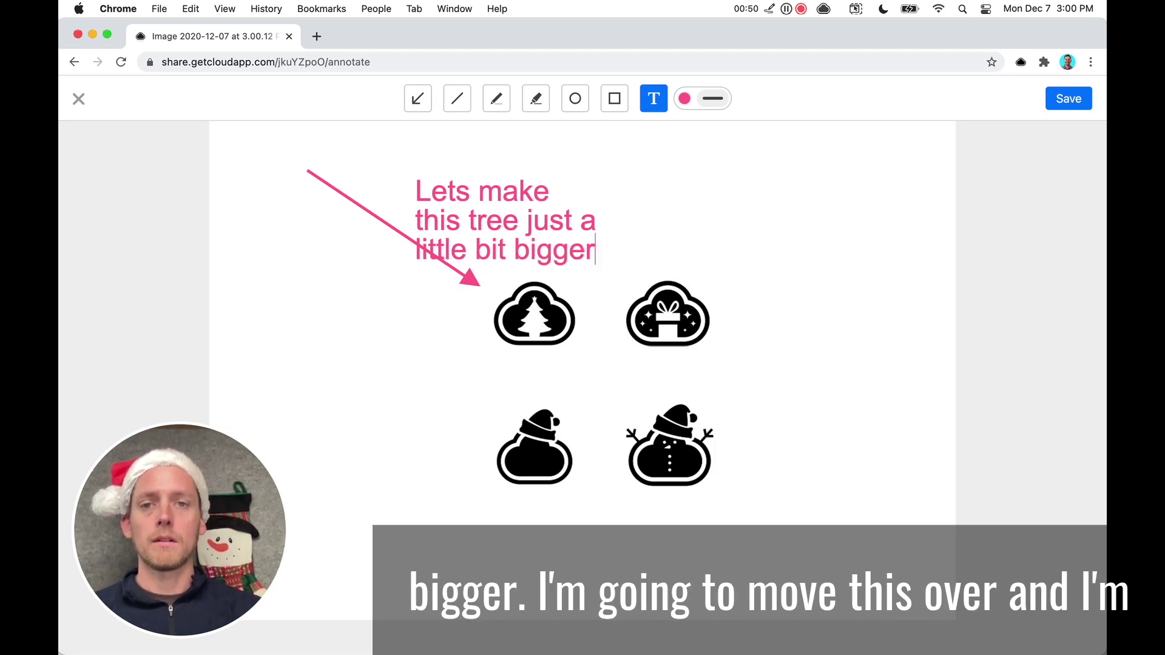
pyautogui.click(450, 208)
pyautogui.moveTo(450, 207); pyautogui.dragTo(498, 166)
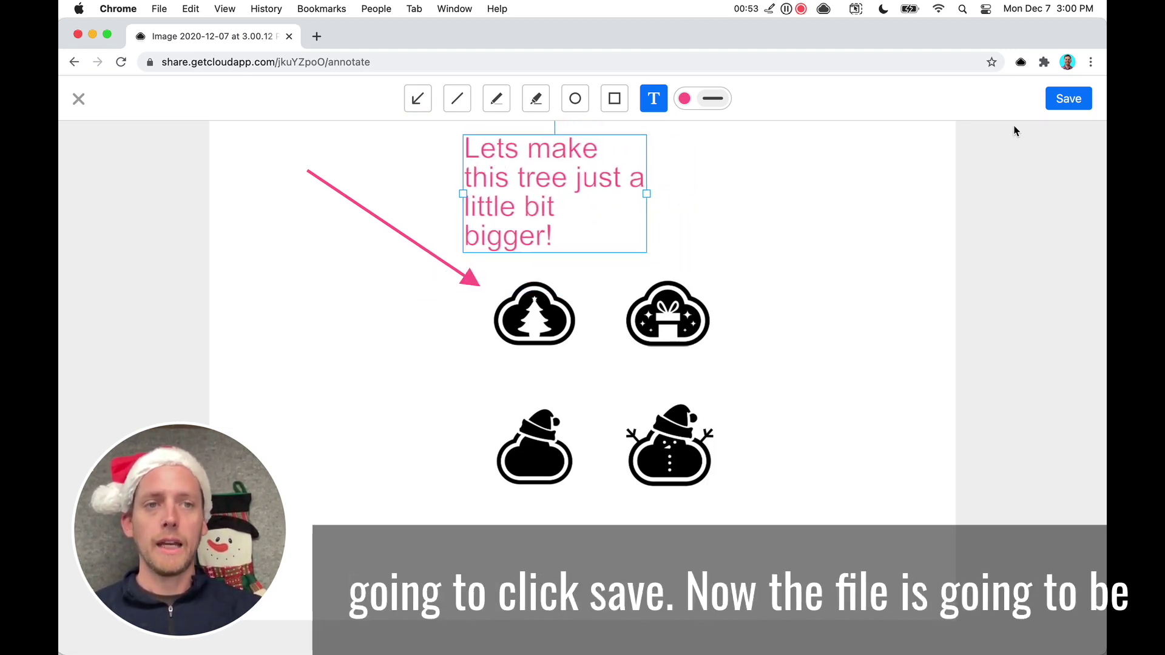
pyautogui.click(1064, 100)
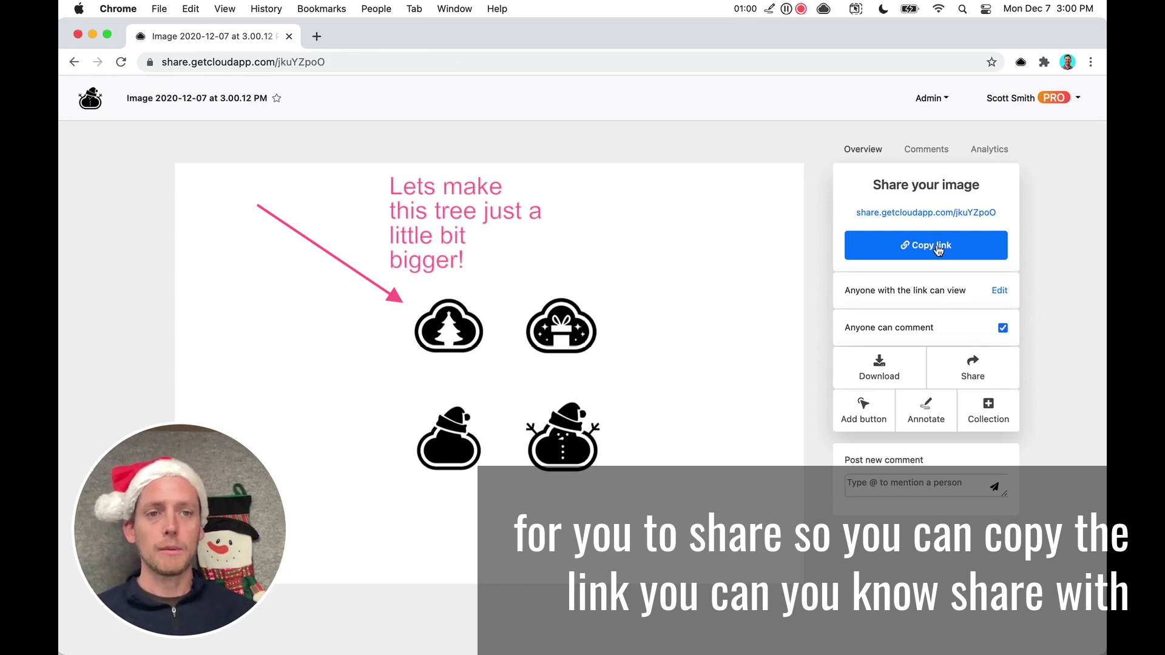
pyautogui.click(1000, 293)
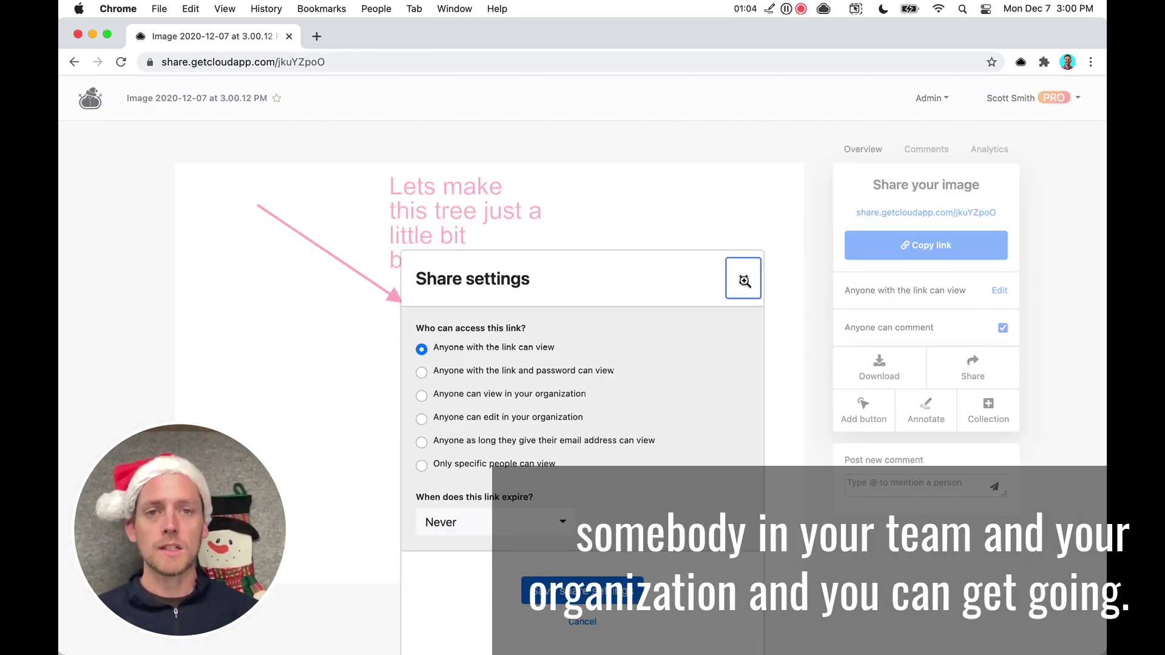
pyautogui.click(743, 279)
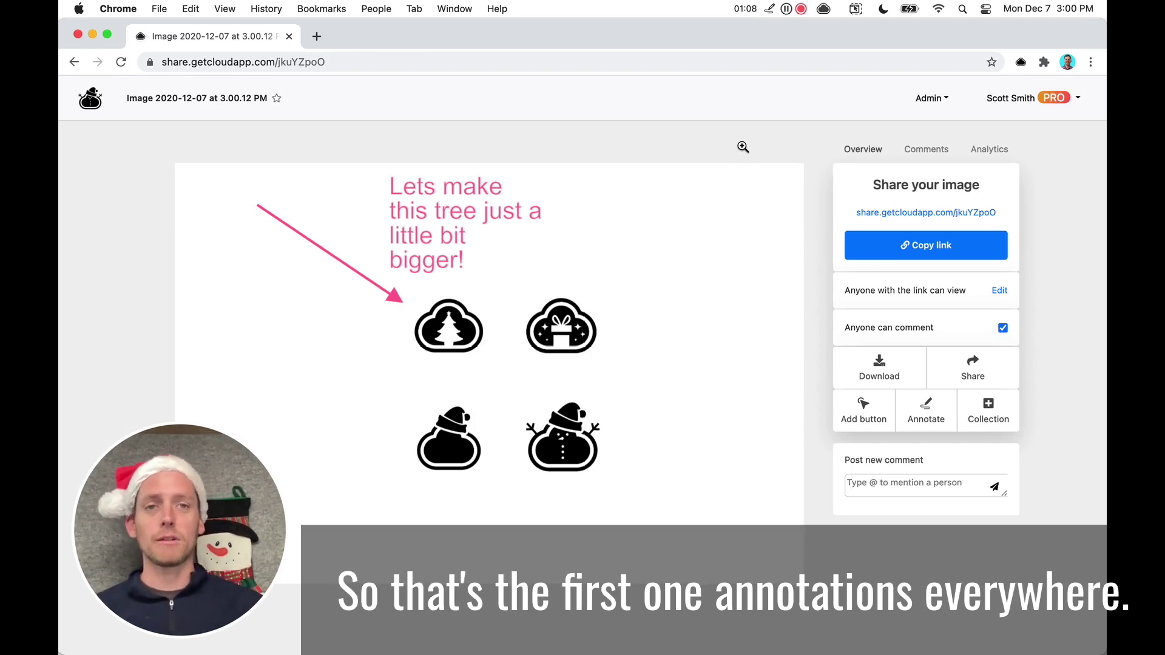
pyautogui.click(880, 486)
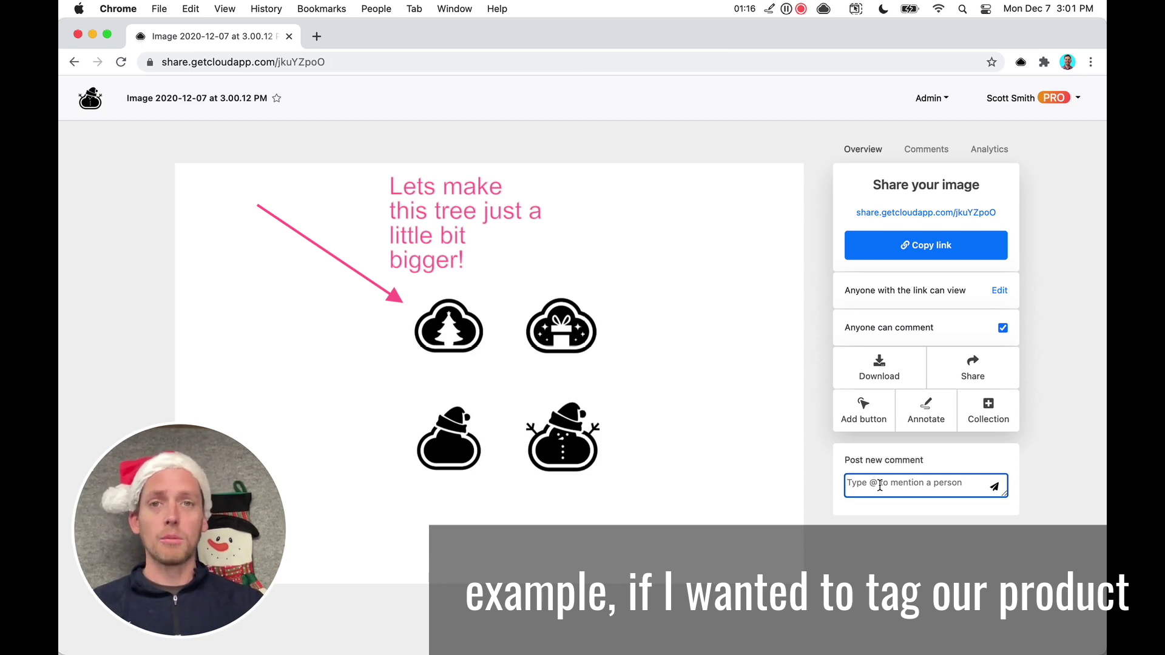
# Post a comment tagging a teammate: 'hey check this out! i think you should see how this feels'.
pyautogui.write('@')
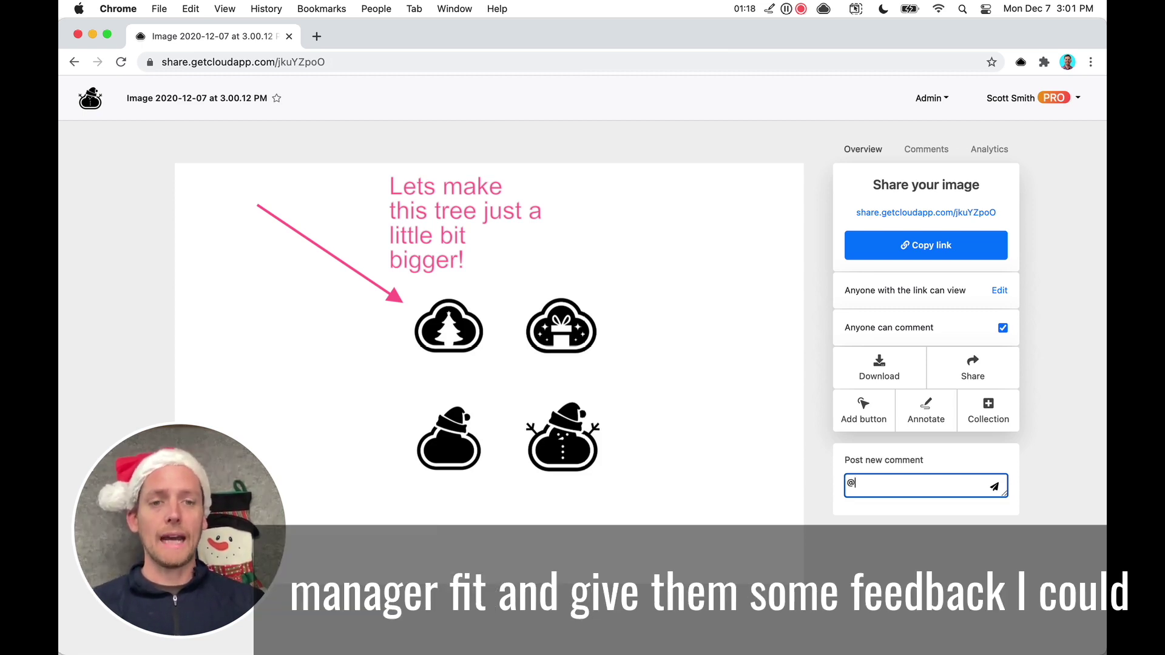
pyautogui.write('Séraphi')
pyautogui.press('Return')
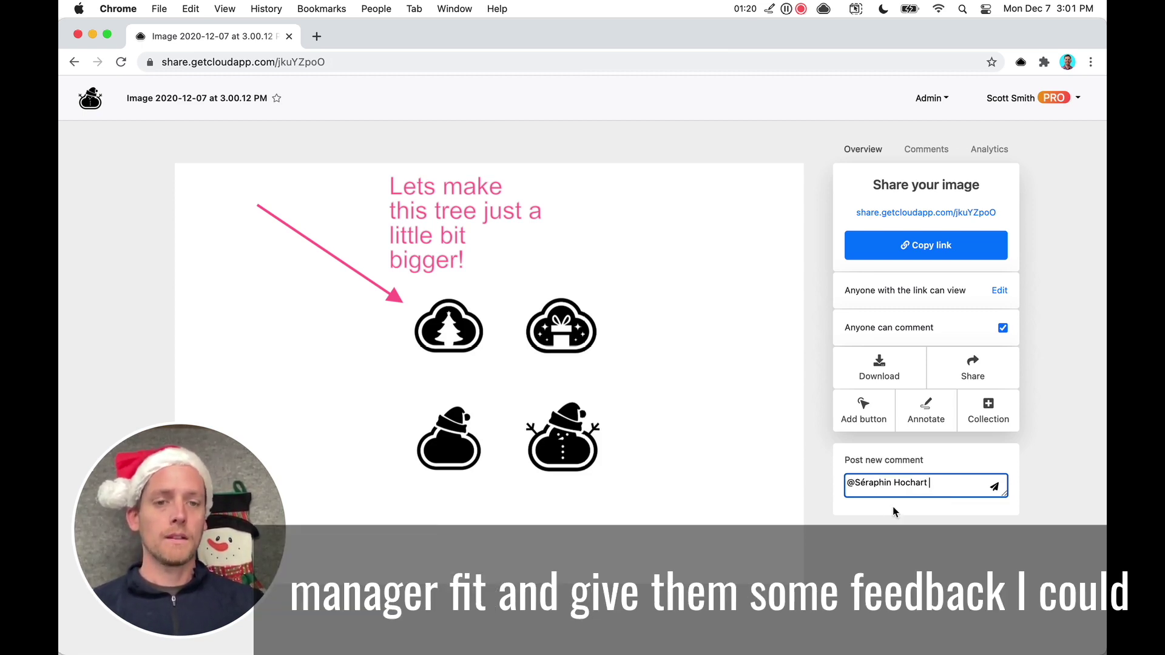
pyautogui.write('hey check thi')
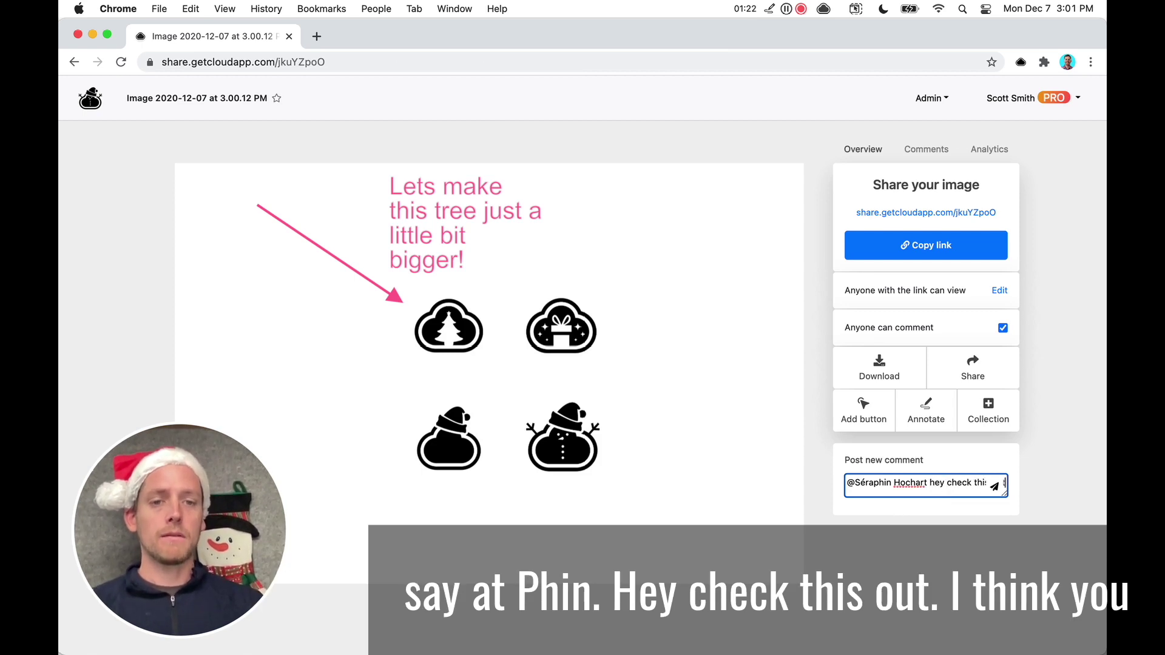
pyautogui.write('s out! i think you shou')
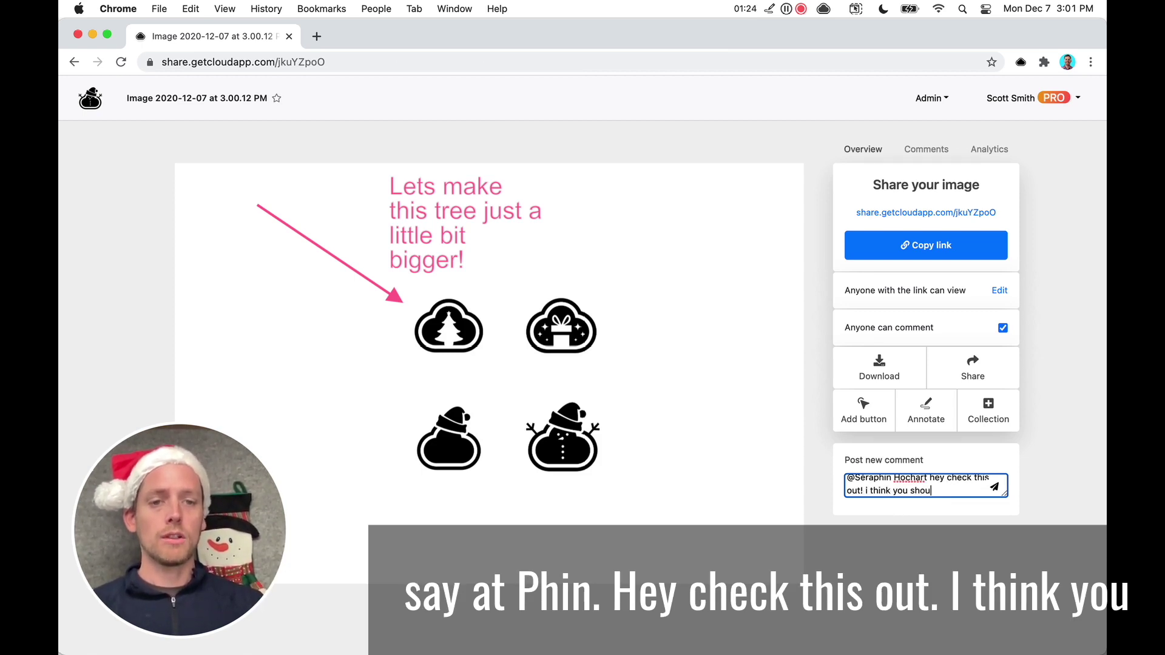
pyautogui.write('ld see how th')
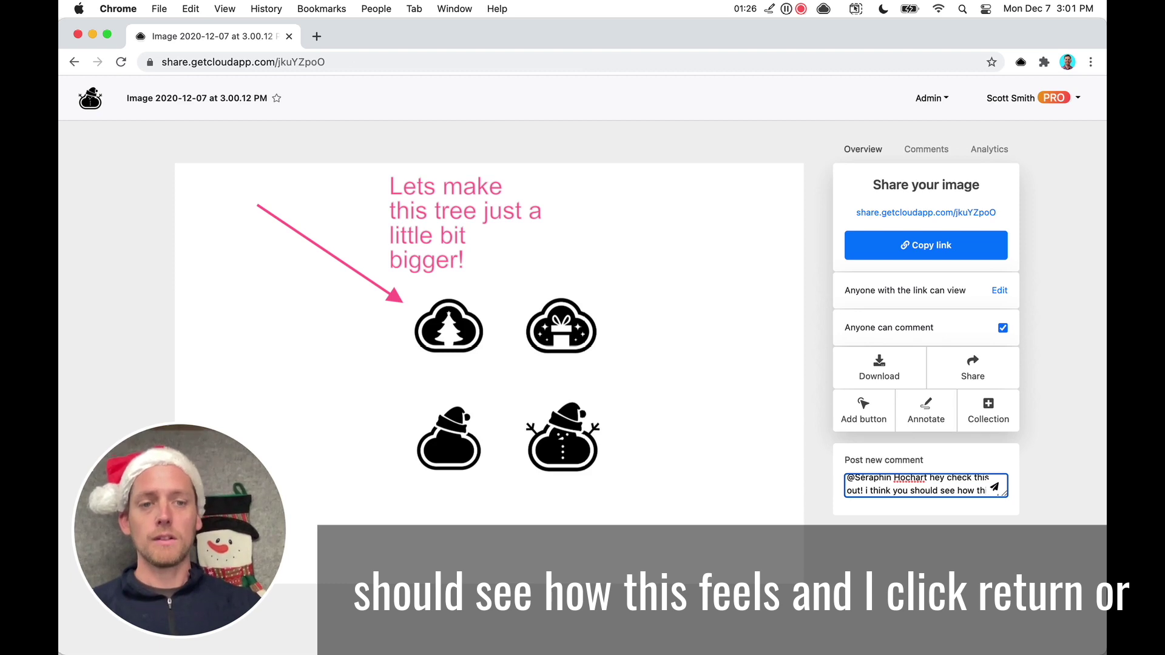
pyautogui.write('is feels')
pyautogui.press('Return')
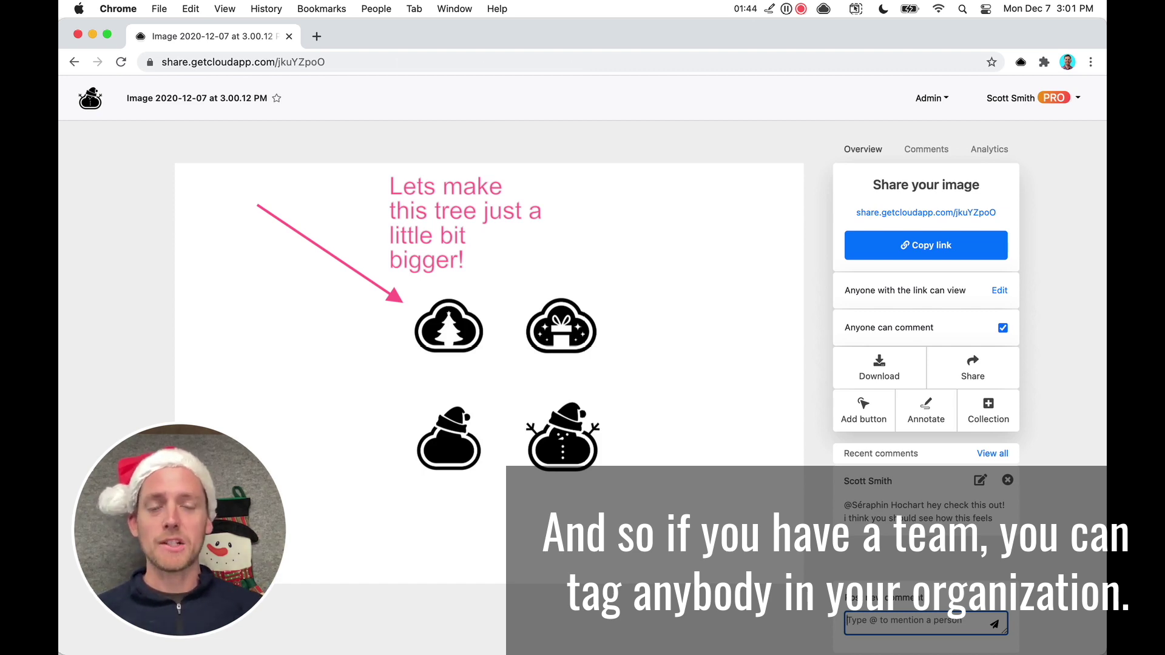
pyautogui.click(404, 70)
# Load the CloudApp dashboard from 'share', browse the 197 Shared with me files, then close the browser.
pyautogui.write('share')
pyautogui.press('Return')
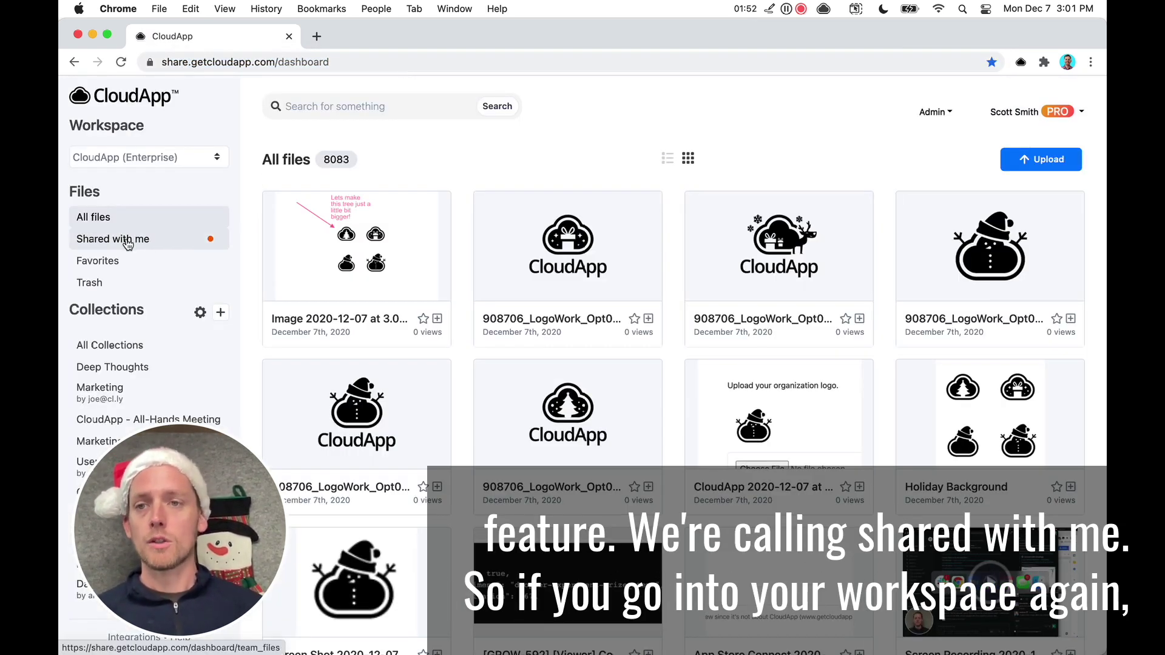
pyautogui.moveTo(127, 244)
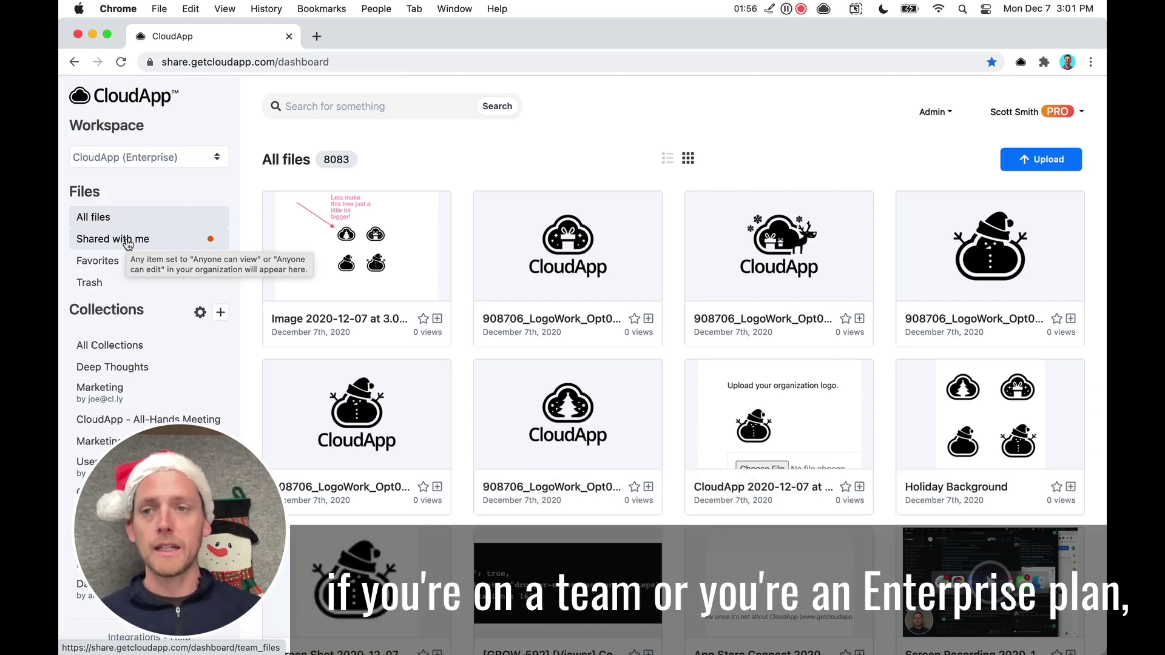
pyautogui.click(127, 241)
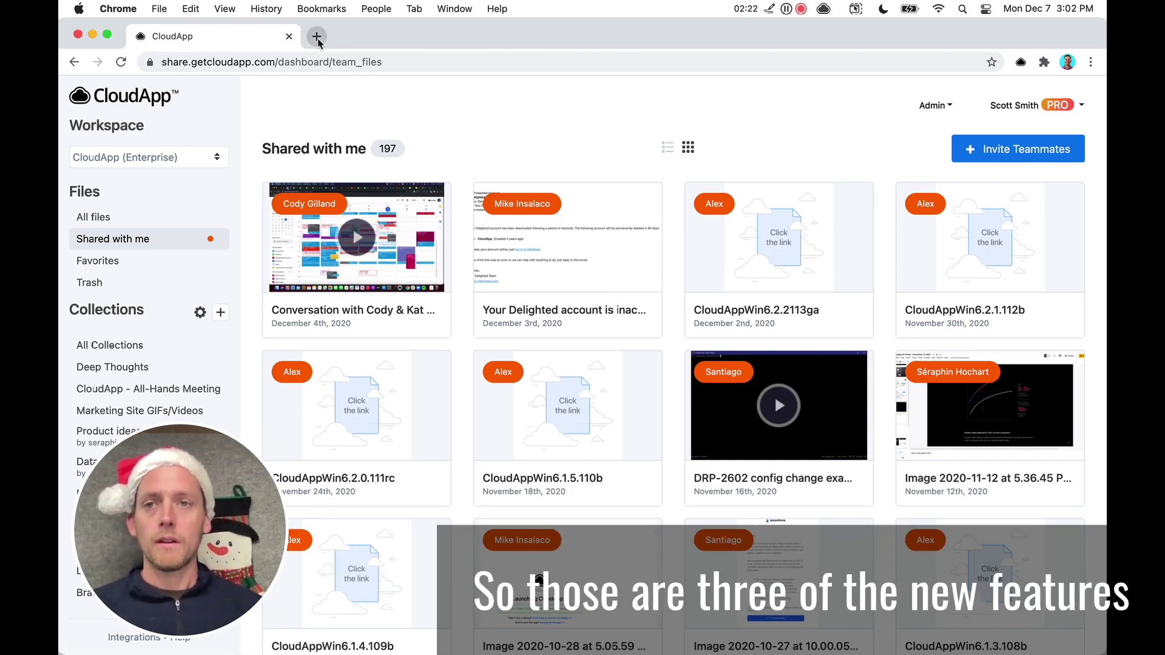
pyautogui.click(289, 36)
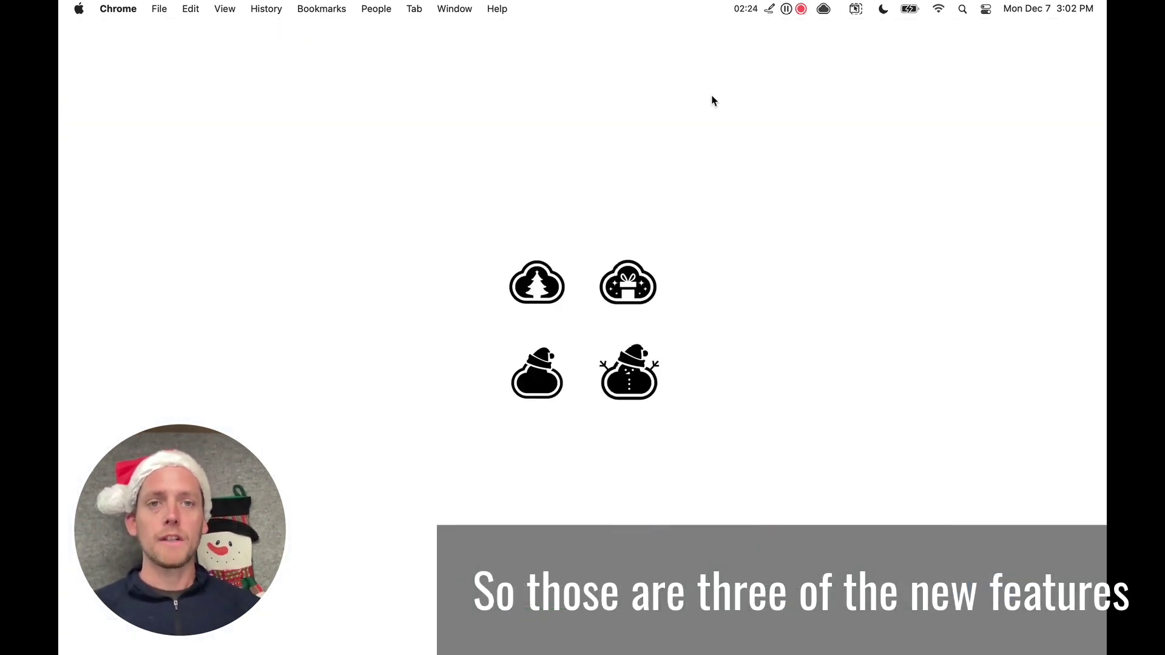
# Toggle 'Upload full resolution PNG screenshots' in CloudApp Preferences, then close the Preferences window.
pyautogui.click(823, 9)
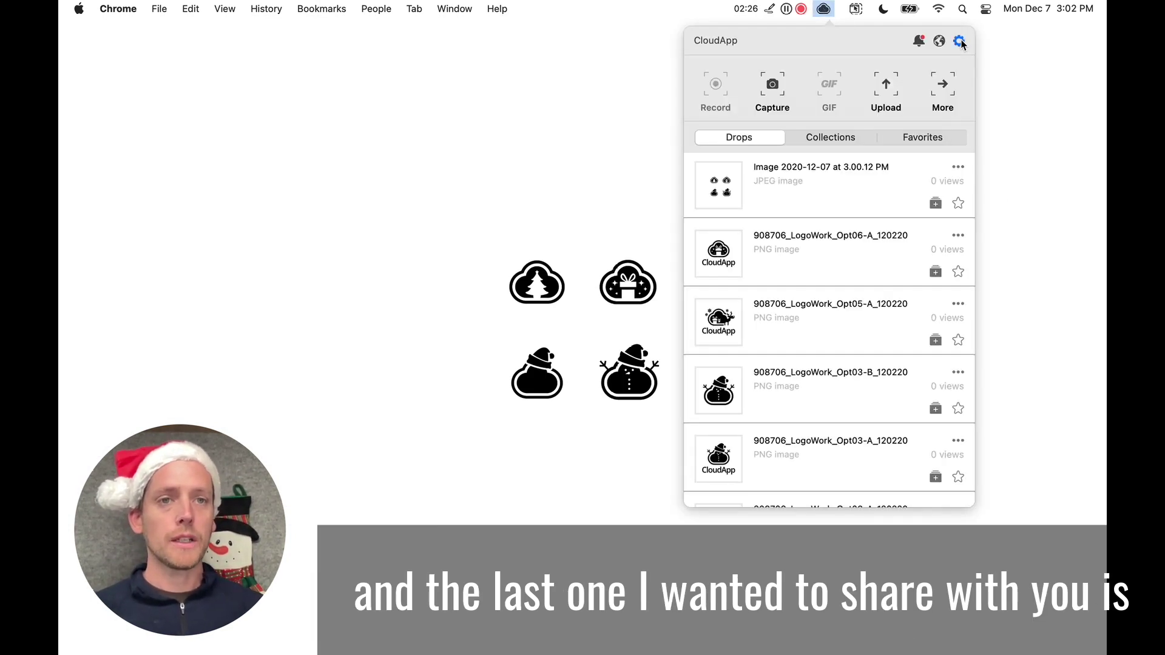
pyautogui.click(958, 40)
pyautogui.click(972, 172)
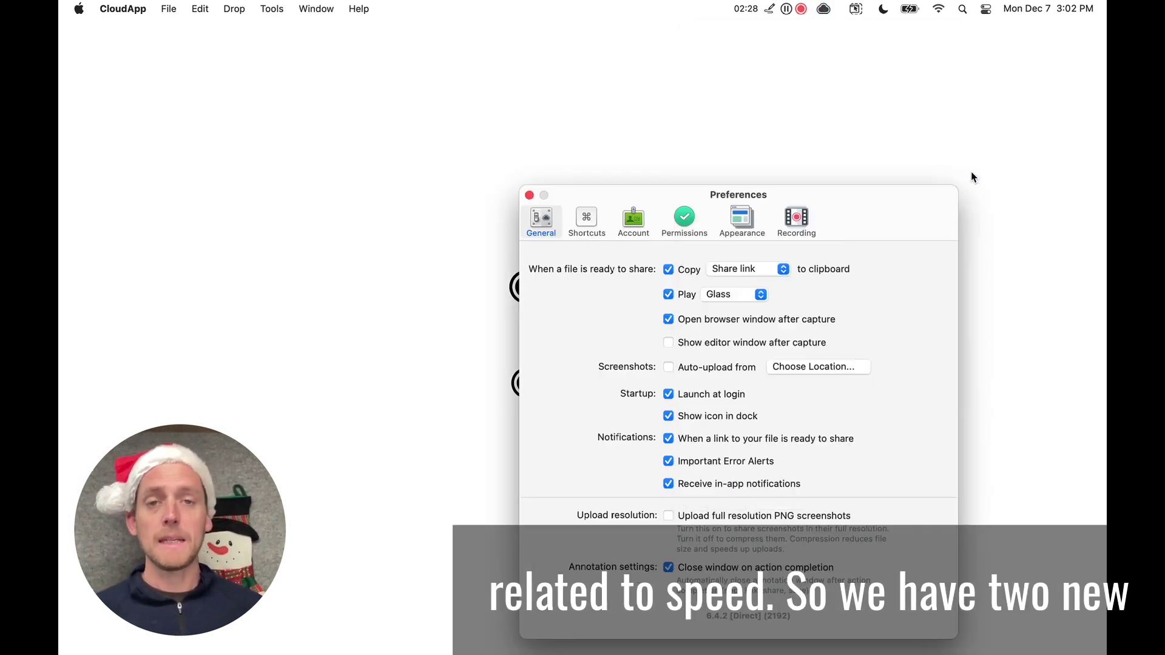
pyautogui.moveTo(836, 195); pyautogui.dragTo(674, 96)
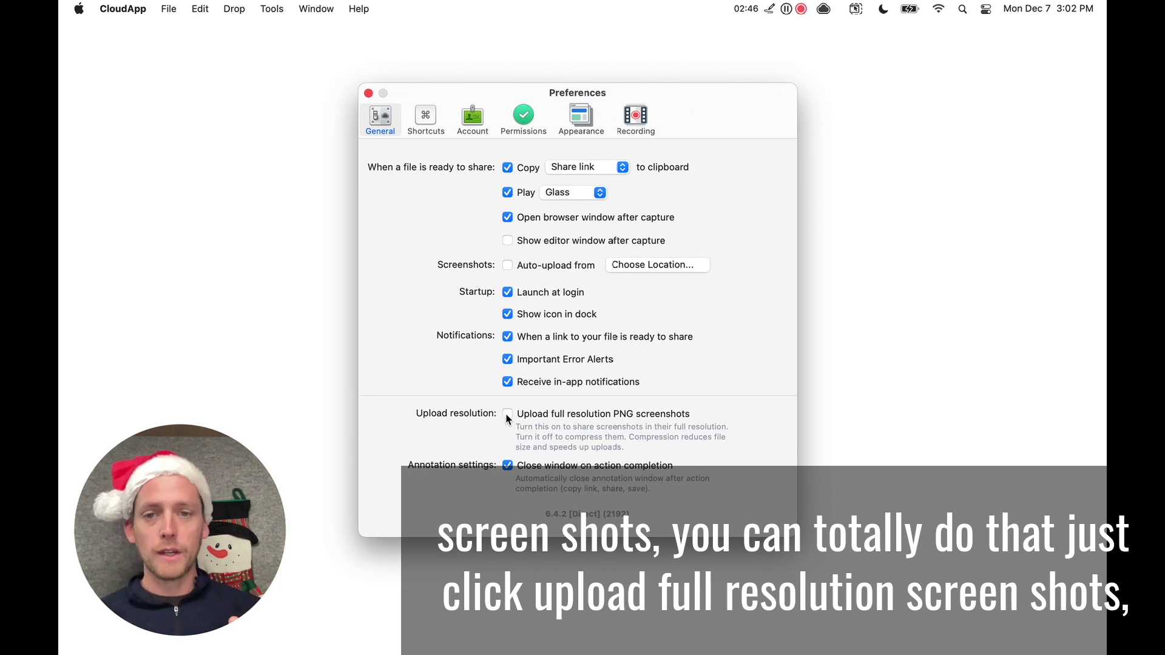
pyautogui.click(507, 416)
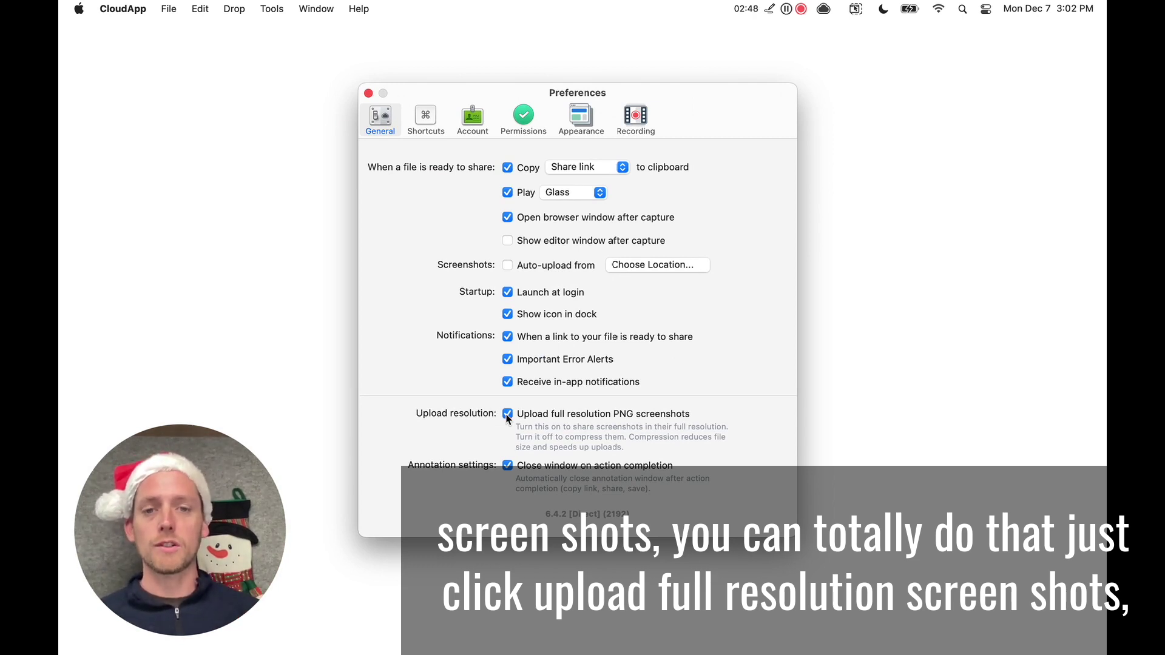
pyautogui.click(368, 93)
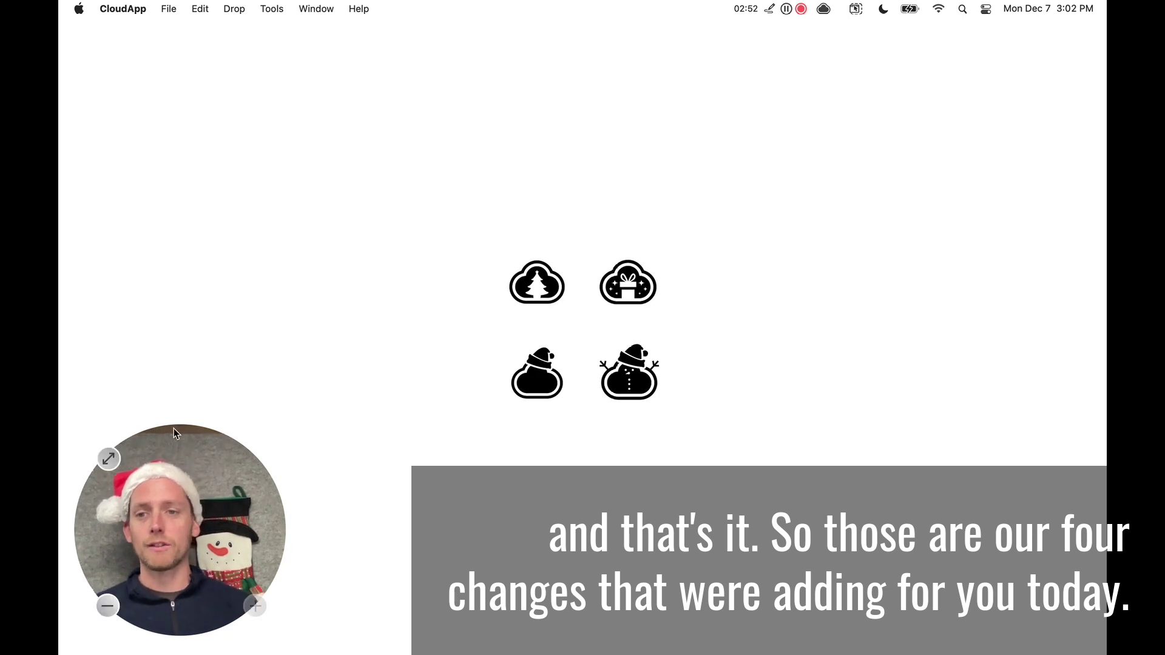